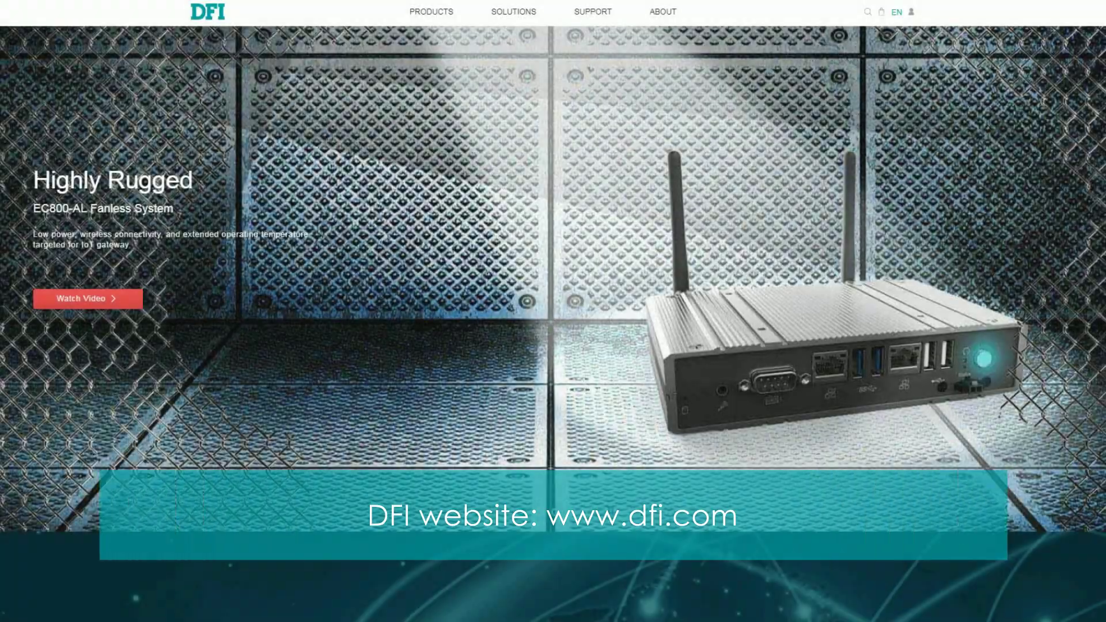
Open the DFI Technical Support form and step through its contact, country and product fields.
scroll(997, 314, "down", 20)
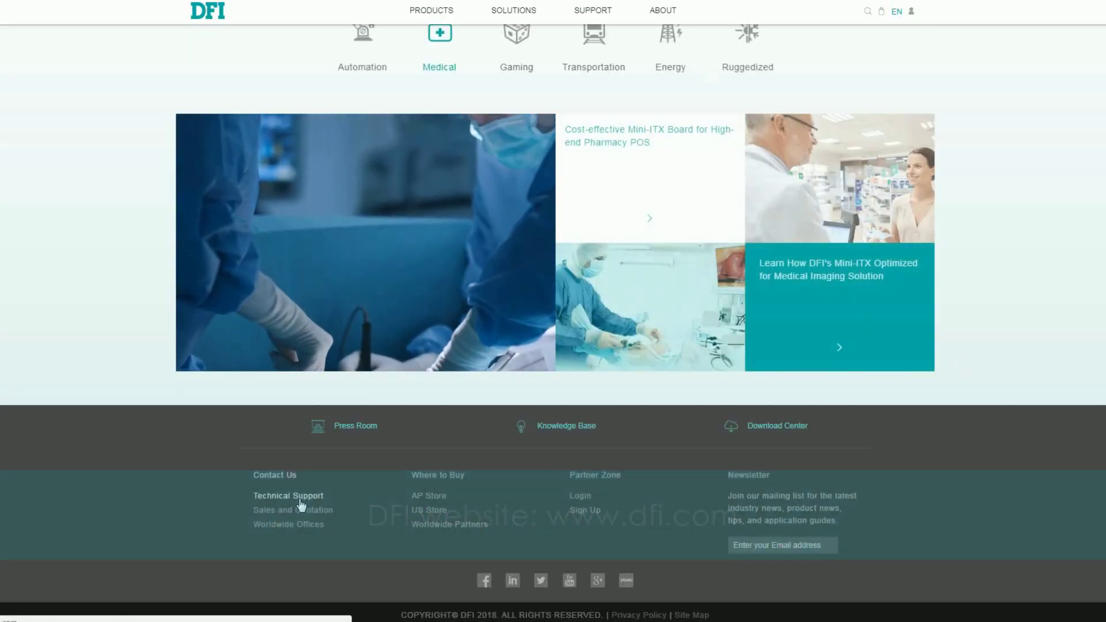
left_click(299, 499)
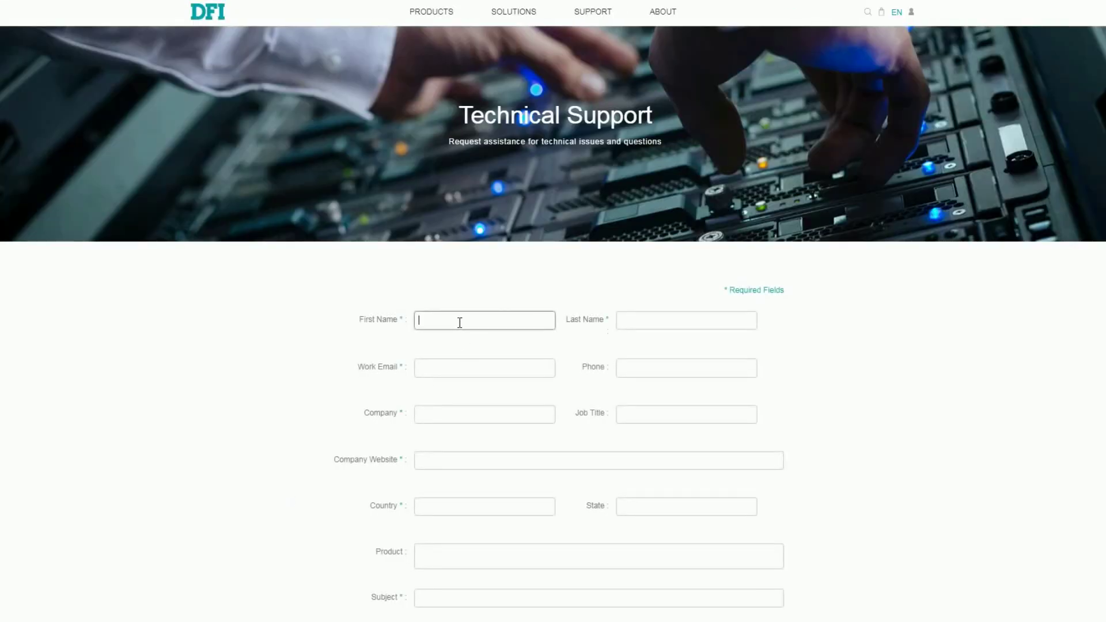
left_click(632, 317)
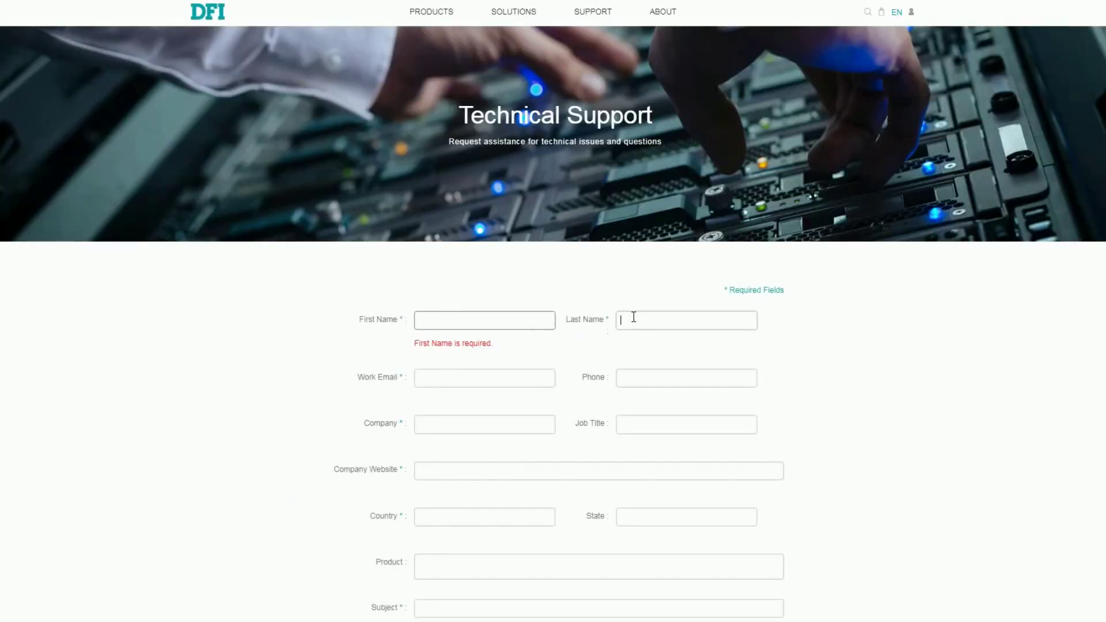
left_click(466, 376)
left_click(436, 421)
left_click(430, 476)
scroll(435, 431, "down", 3)
left_click(439, 383)
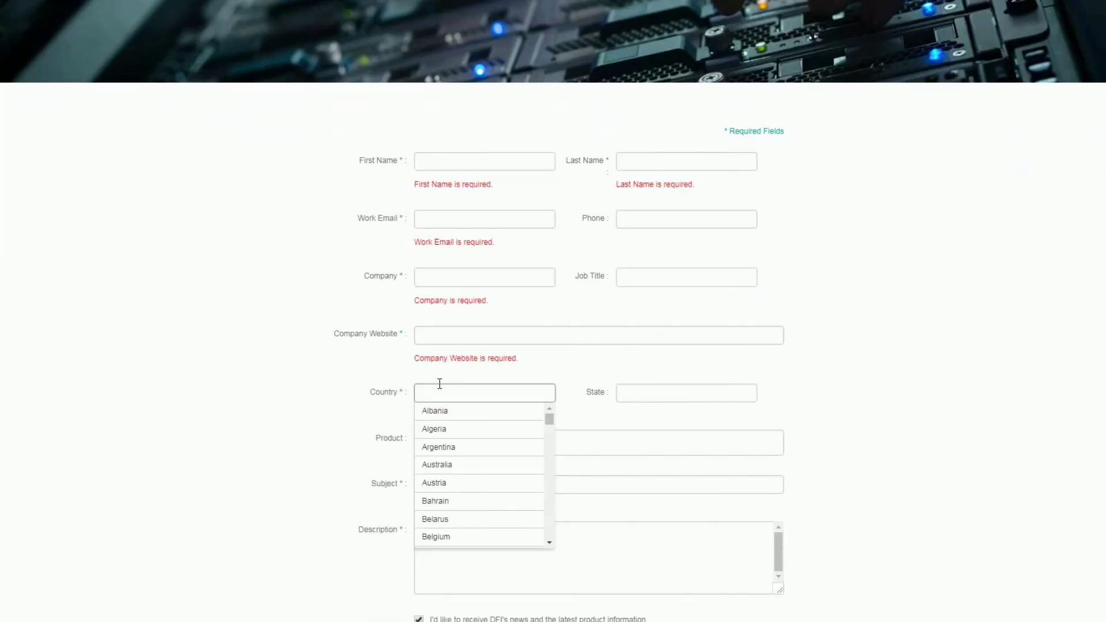
scroll(436, 415, "down", 2)
left_click(443, 312)
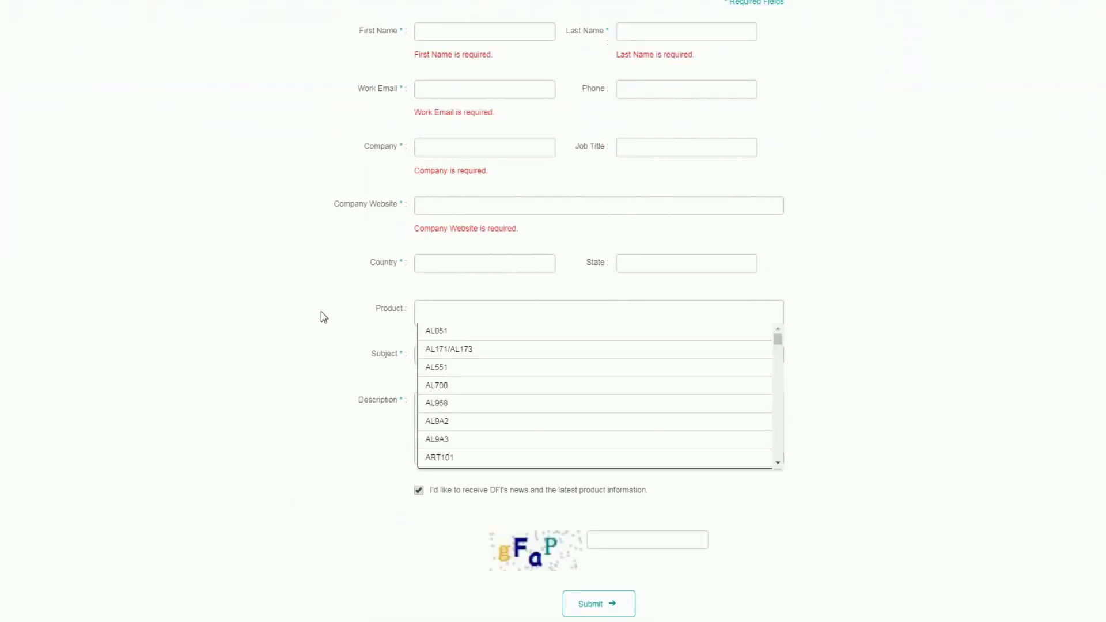
left_click(337, 319)
Enter subject 'Request for the latest BIOS for Model No.' and description 'The current BIOS version: Issues'.
left_click(428, 355)
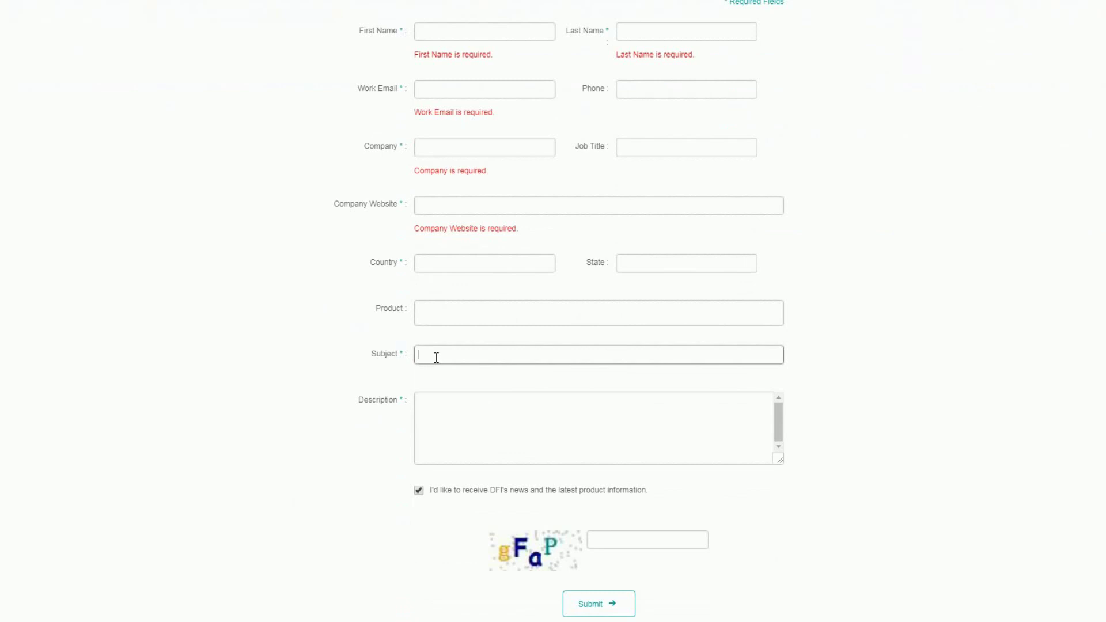
type("Request for the latest BIOS for Model No.")
left_click(442, 400)
type("The ")
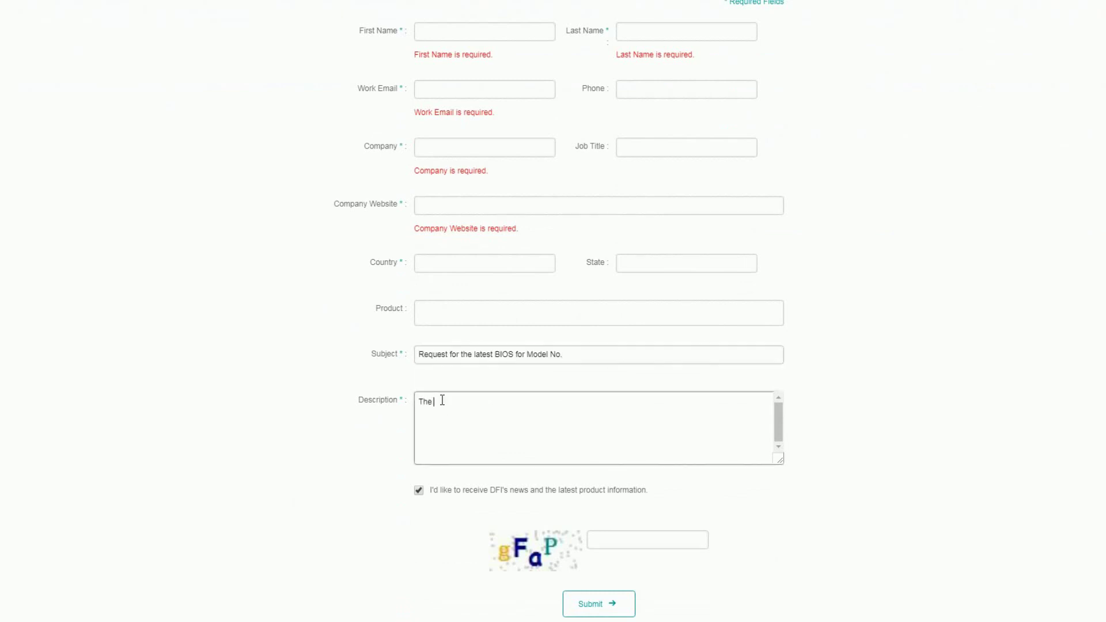
type("current BIOS version: Issues")
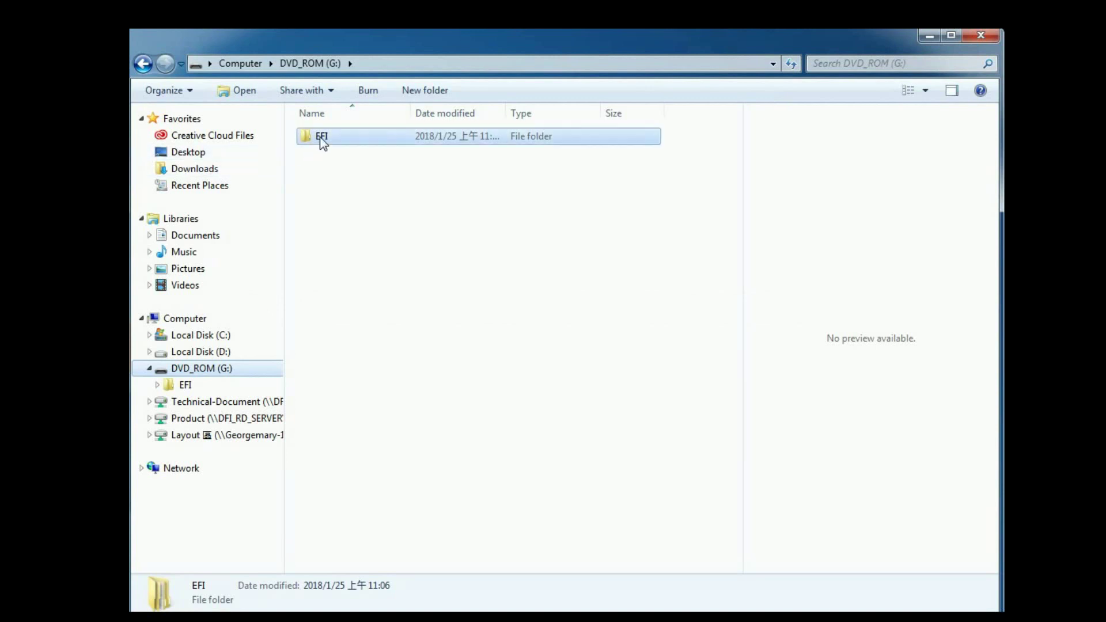
Paste Bootx64.efi, Shell.efi and Shellx64.efi into G:\EFI\BOOT.
double_click(321, 136)
double_click(321, 137)
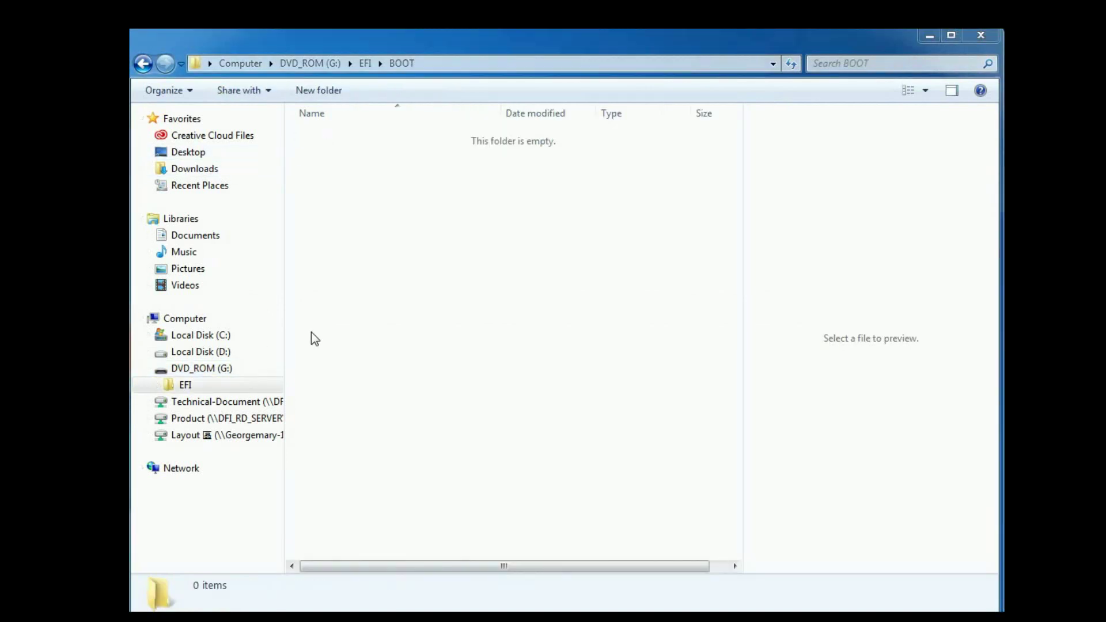
key("ctrl+v")
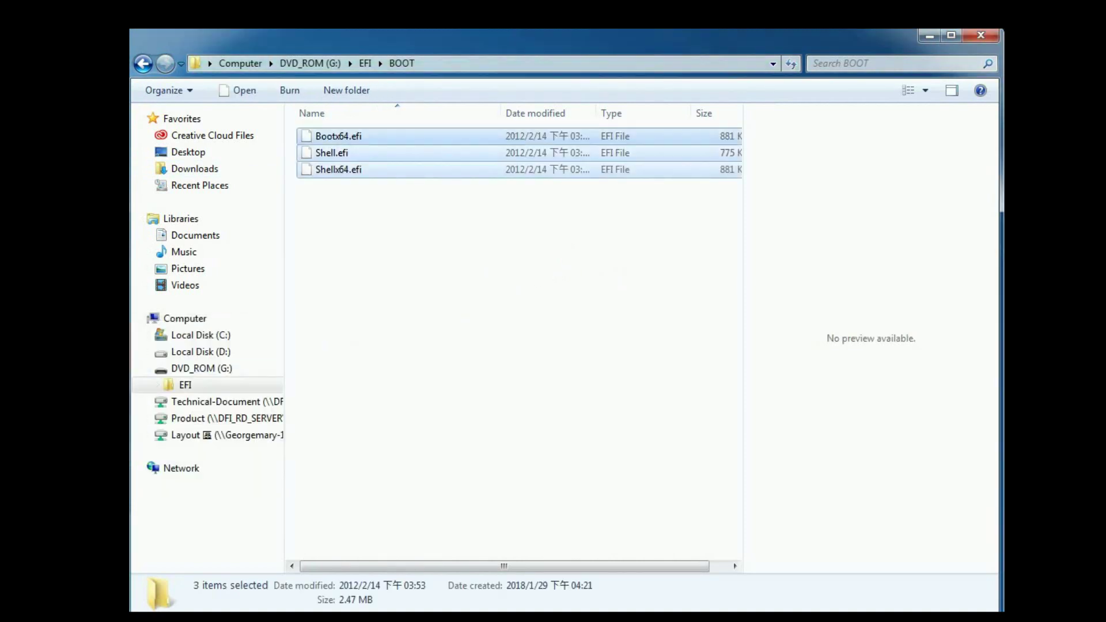
Copy H2OFFT-Sx64.efi and B181.04B to the root of drive G:.
left_click(311, 63)
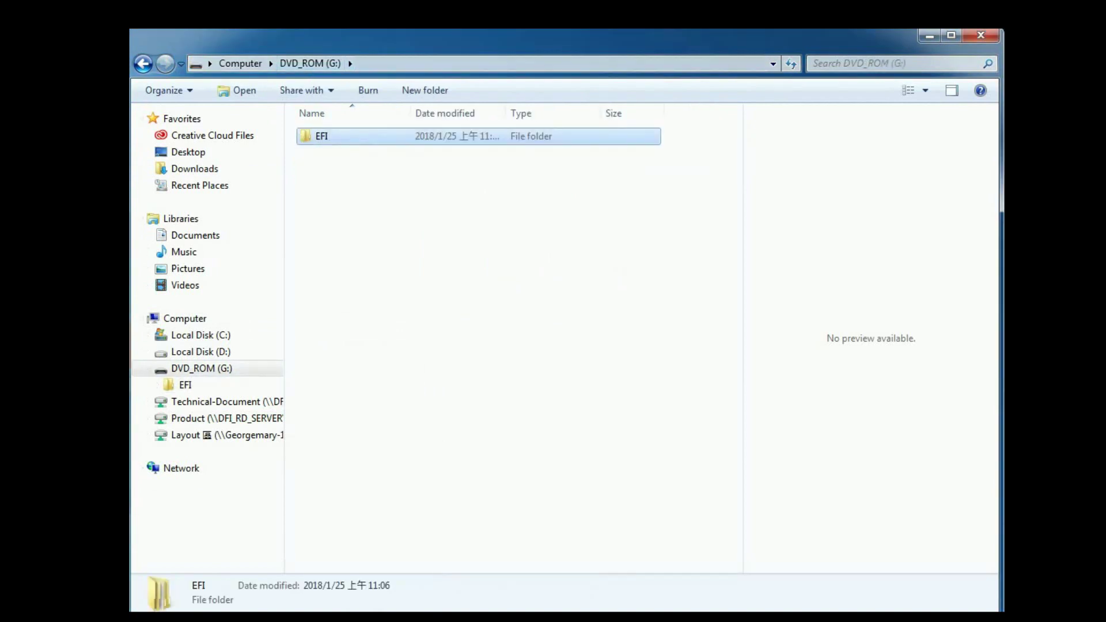
left_click_drag(132, 233, 406, 216)
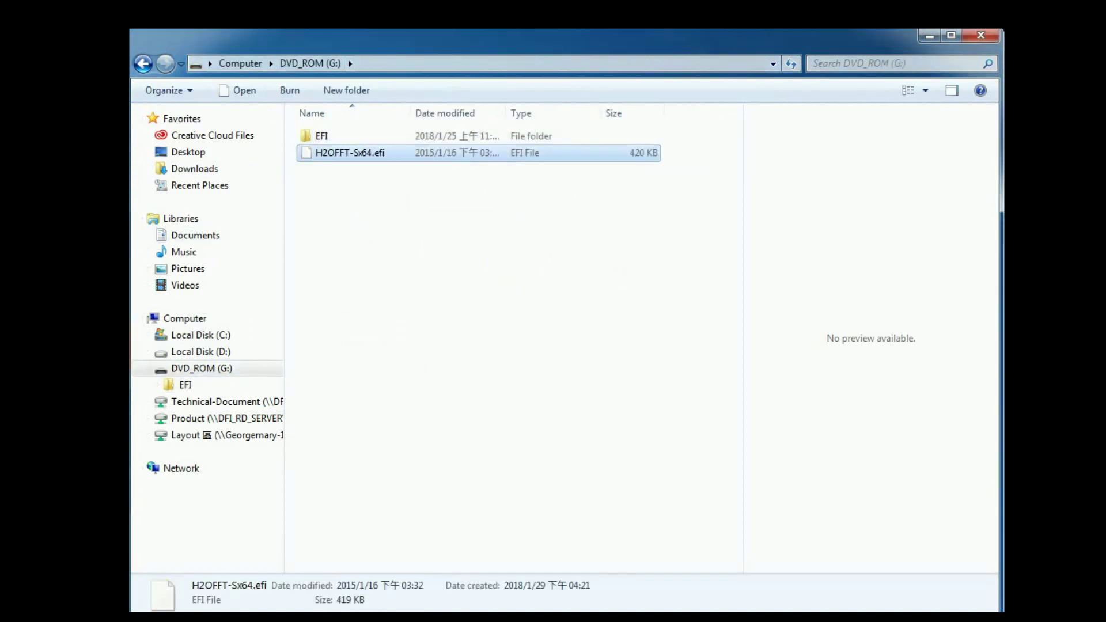
left_click_drag(132, 265, 403, 352)
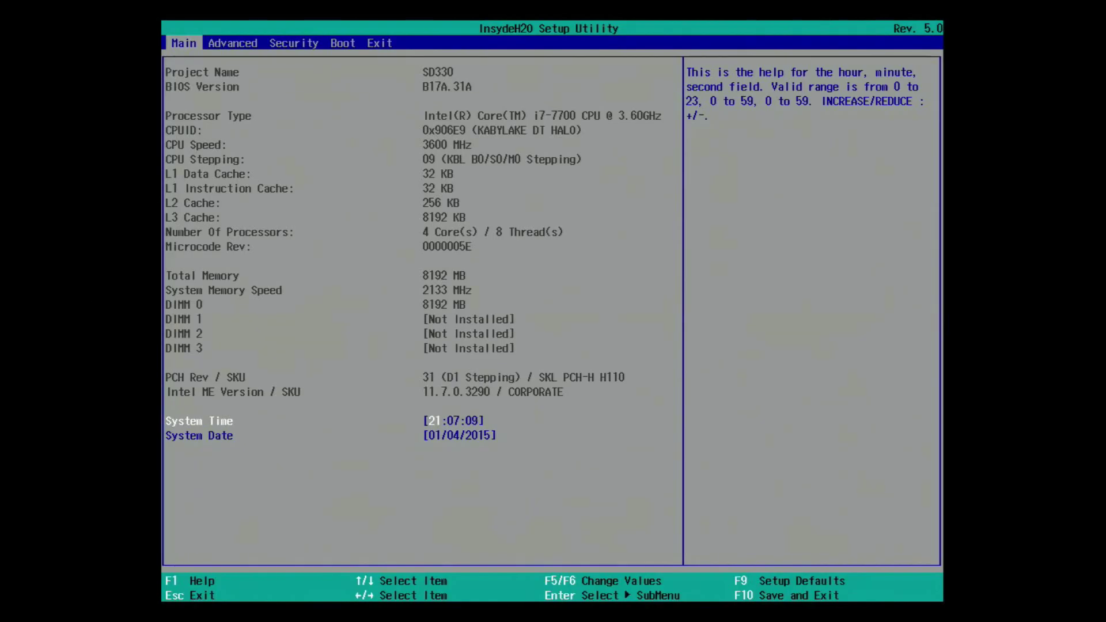
Set Boot Type to UEFI Boot Type and choose Exit Saving Changes.
key("Right")
key("Right")
key("Right")
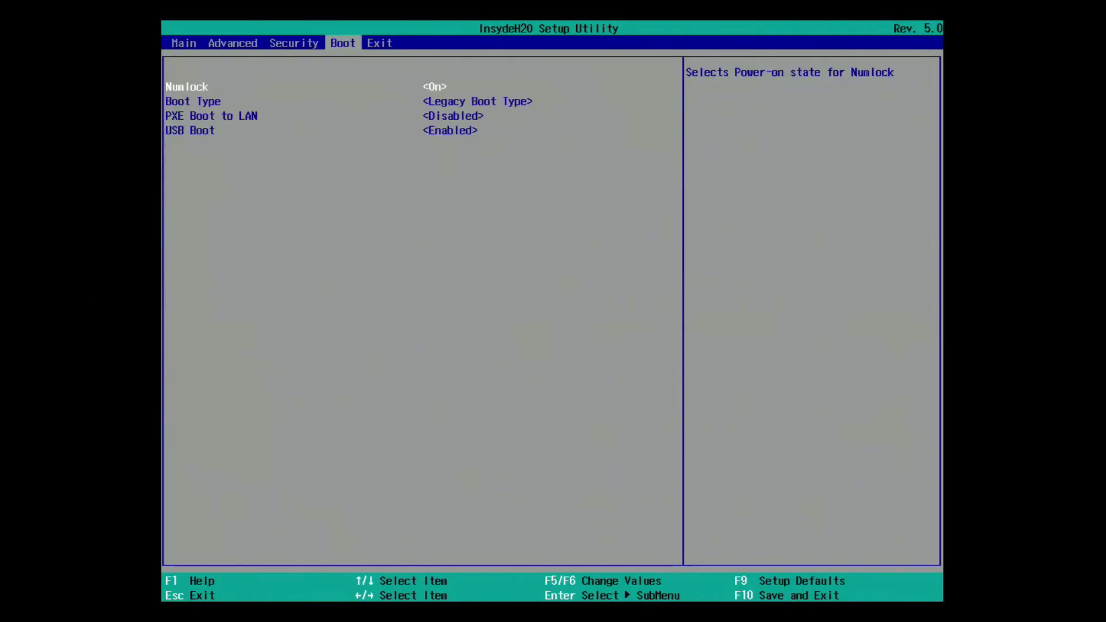
key("Down")
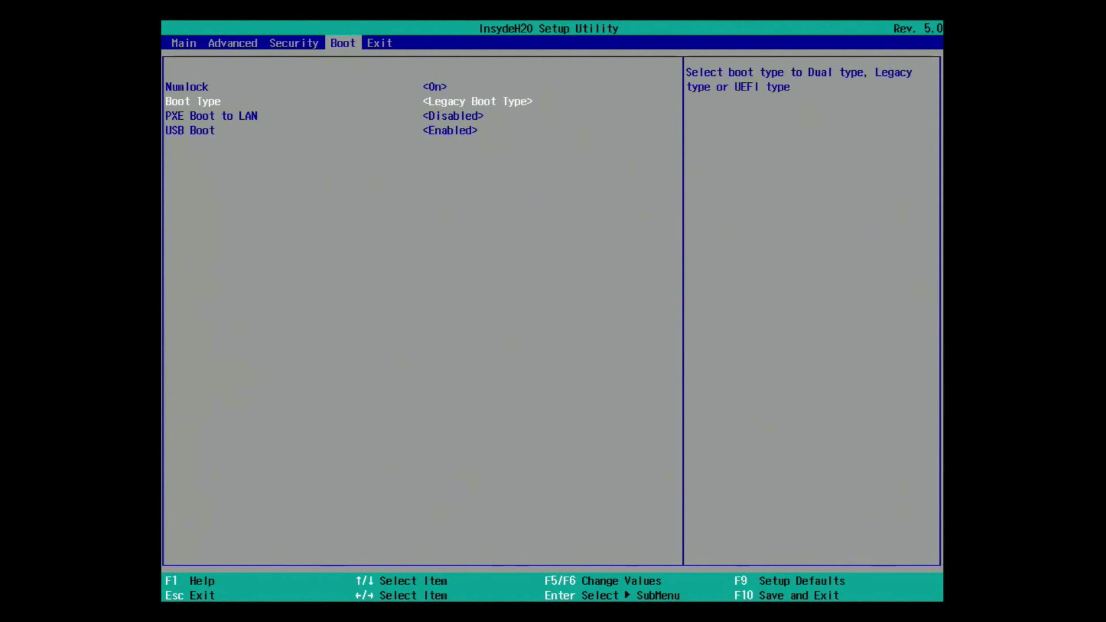
key("Return")
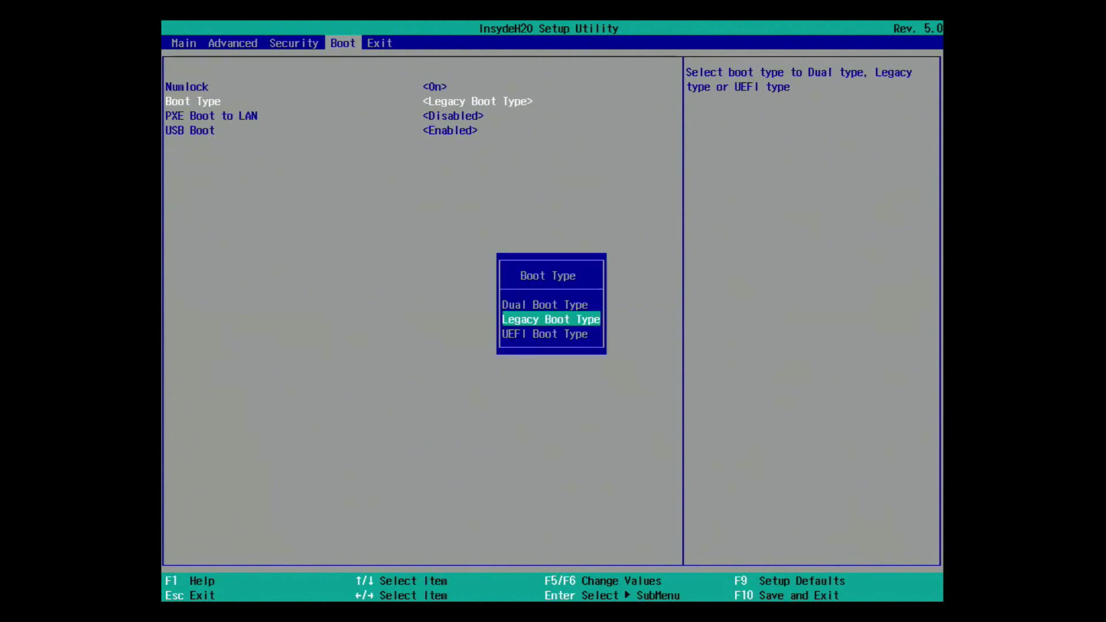
key("Down")
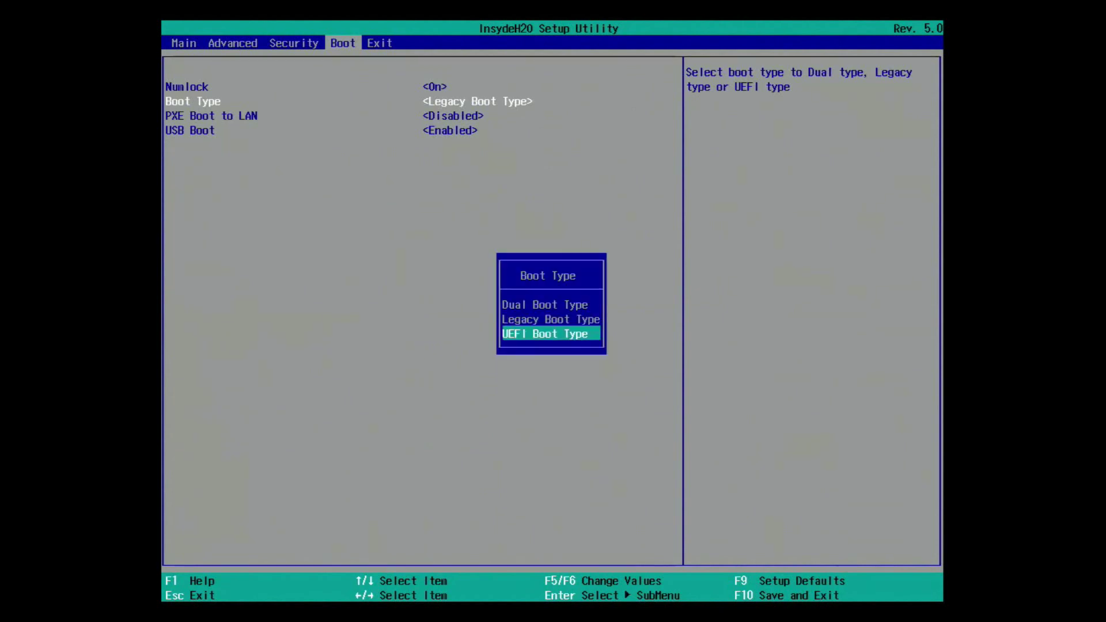
key("Return")
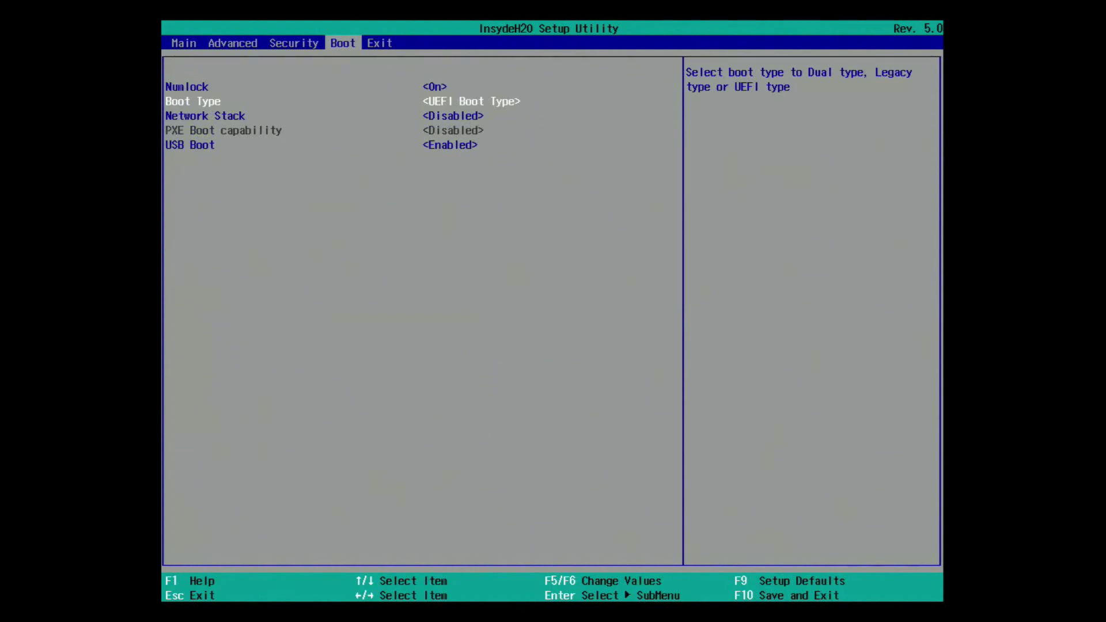
key("Right")
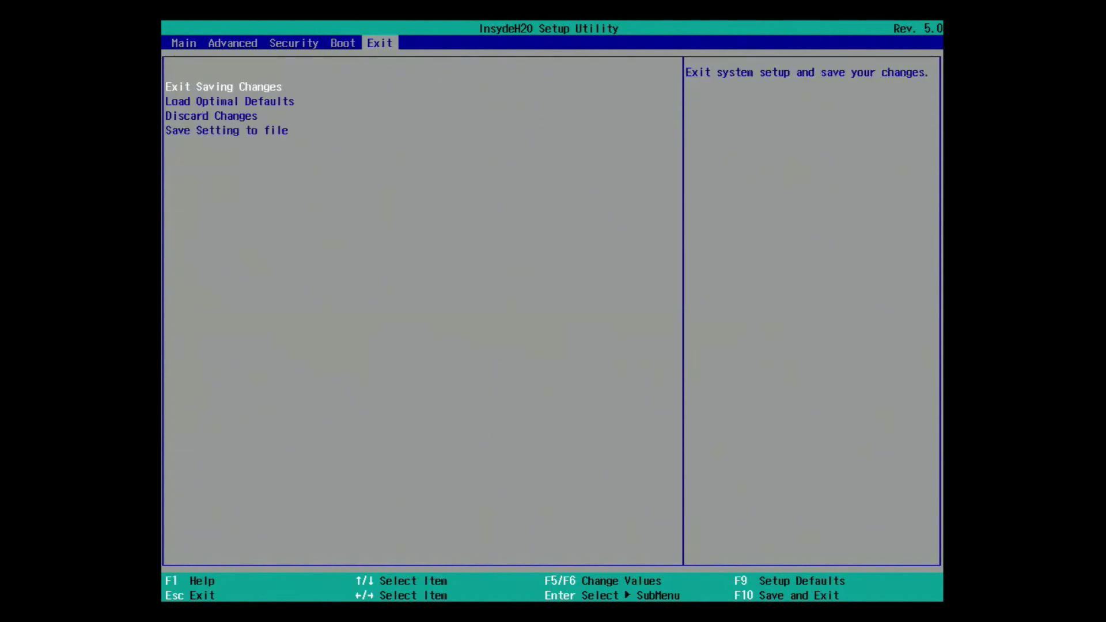
key("Return")
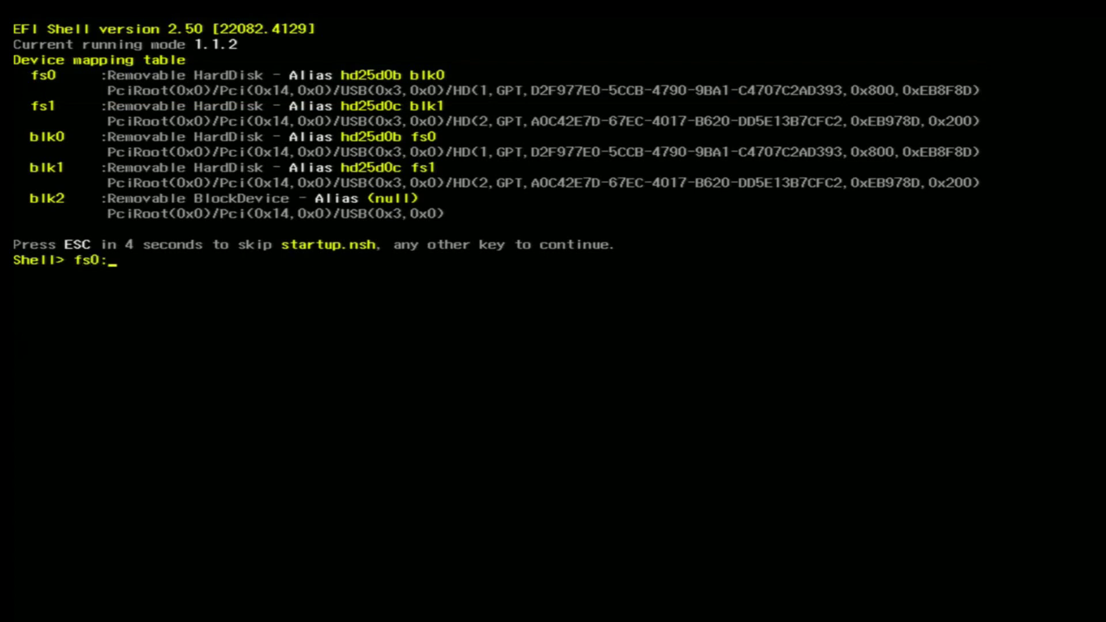
Switch to fs0 and run H2OFFT-Sx64.efi B181.04B -bios -all to flash the BIOS.
key("Return")
key("Return")
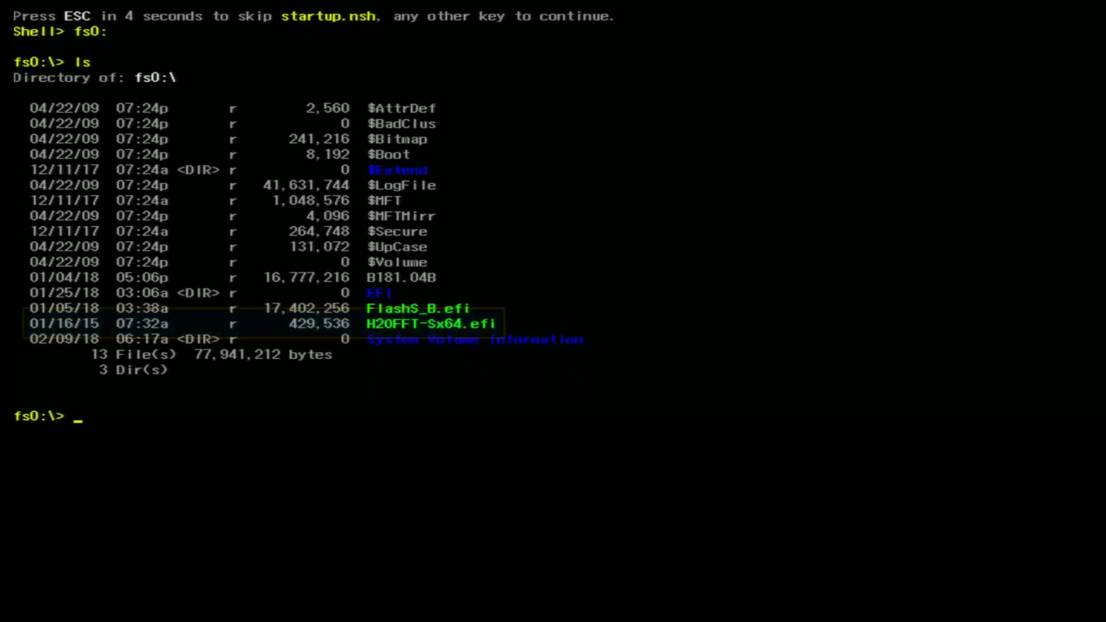
type("H2O")
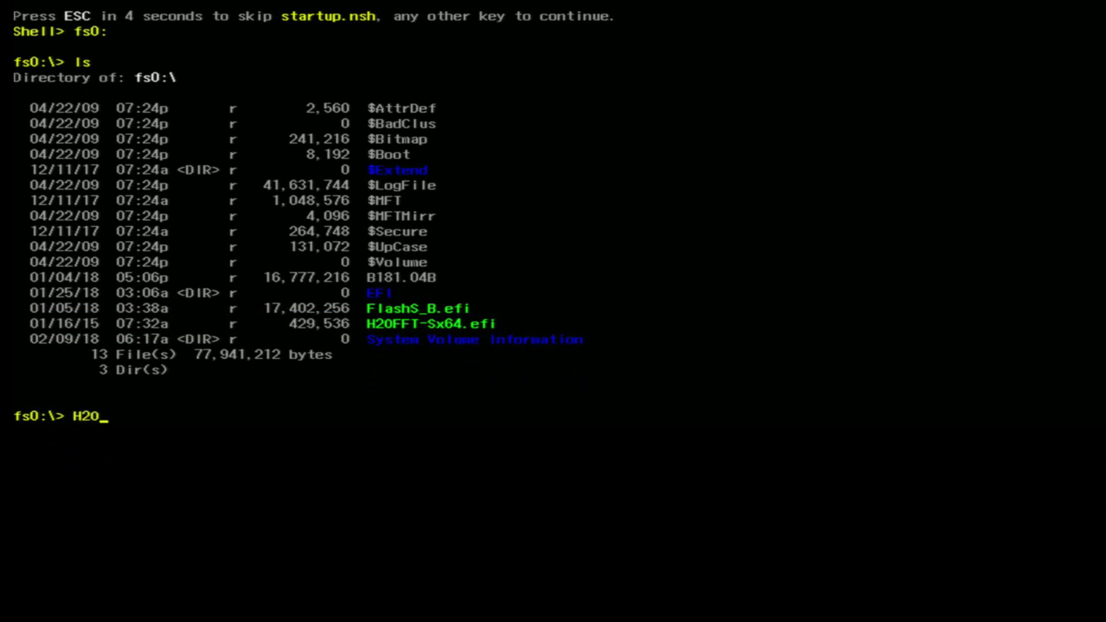
type("FFT-Sx64.efi B")
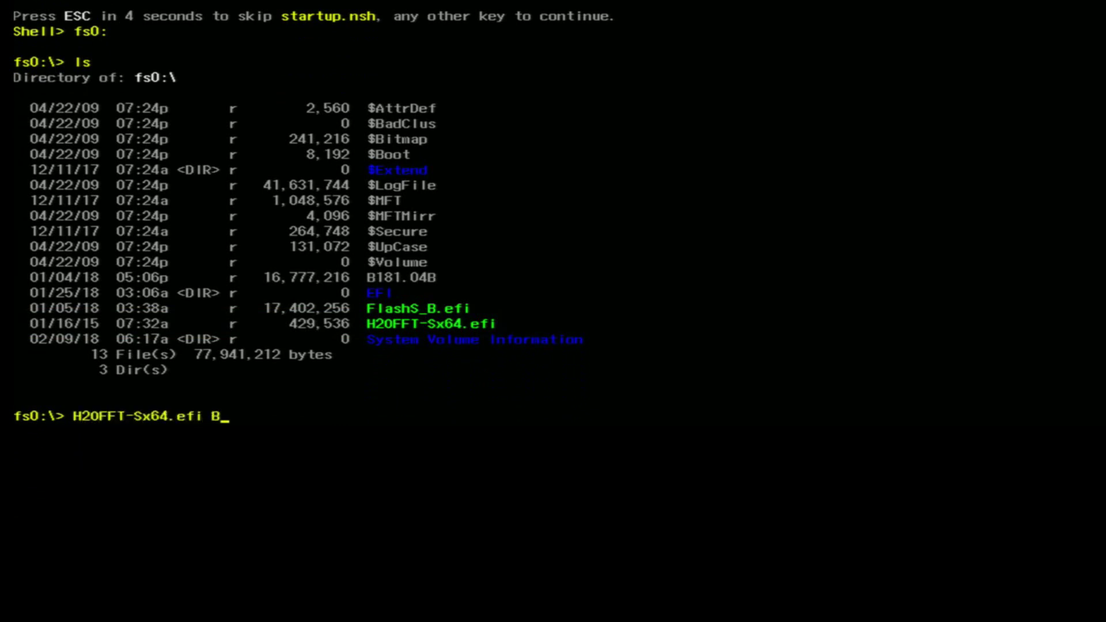
type("181.04B -bios -all")
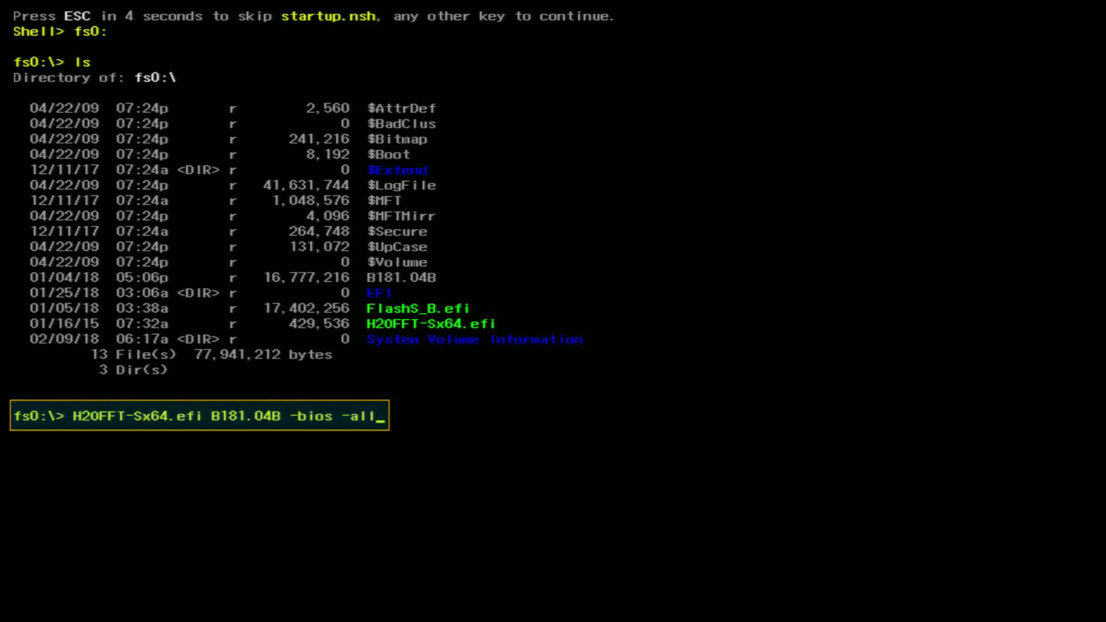
key("Return")
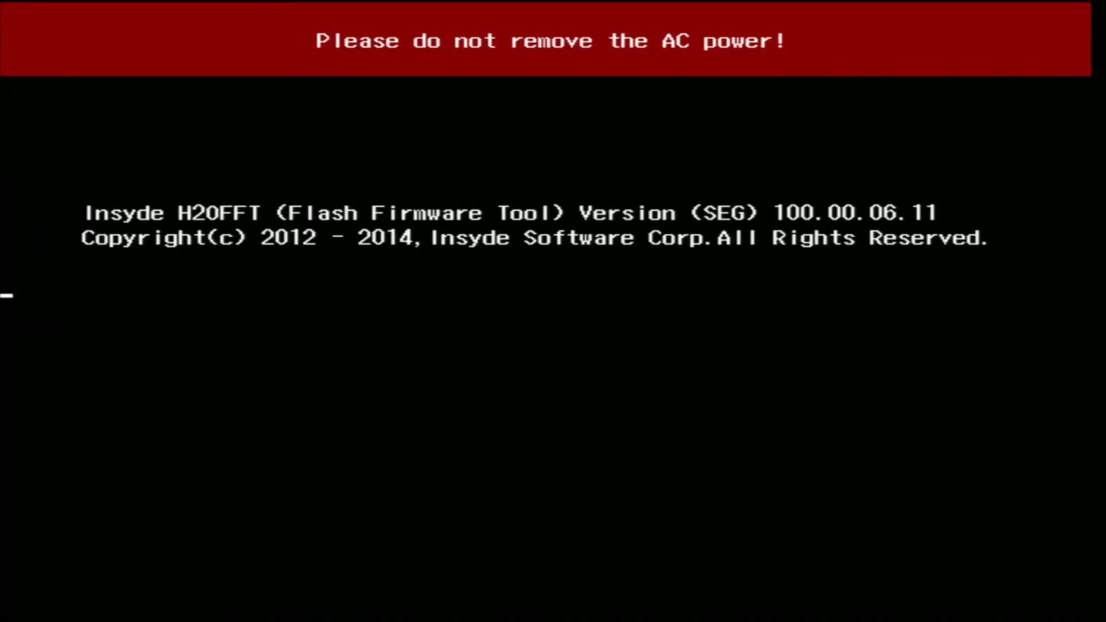